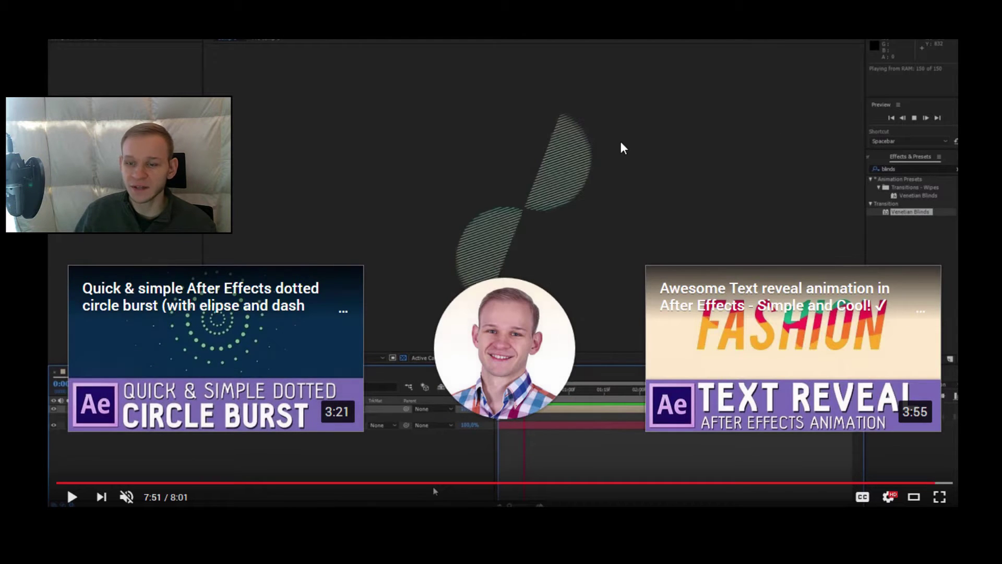
# - Leave the watched video and go to the PowerPoint & After Effects channel's home page
pyautogui.moveTo(544, 322)
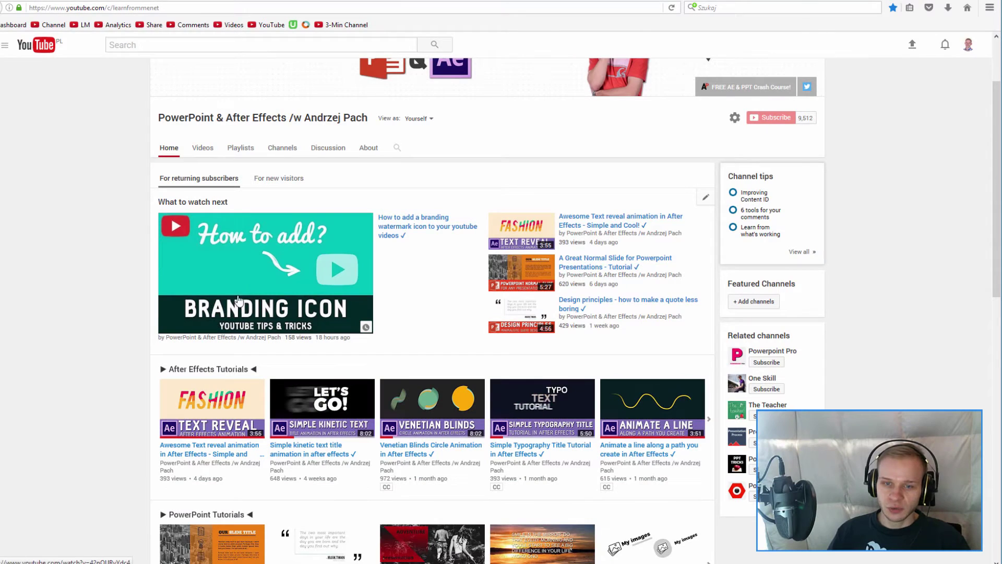
# - Open the End screen & Annotations editor for the branding watermark icon video
pyautogui.click(243, 291)
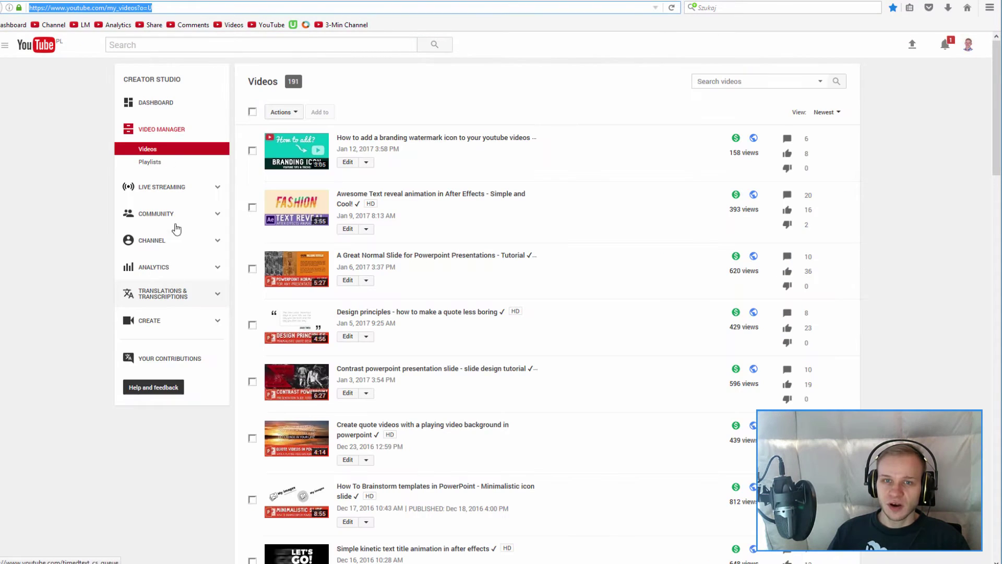
pyautogui.click(969, 45)
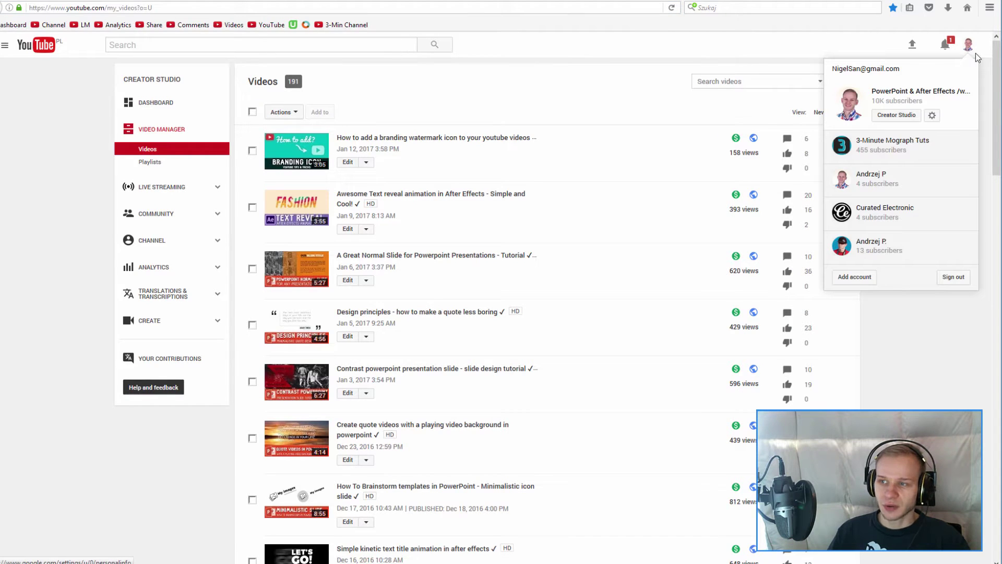
pyautogui.click(73, 293)
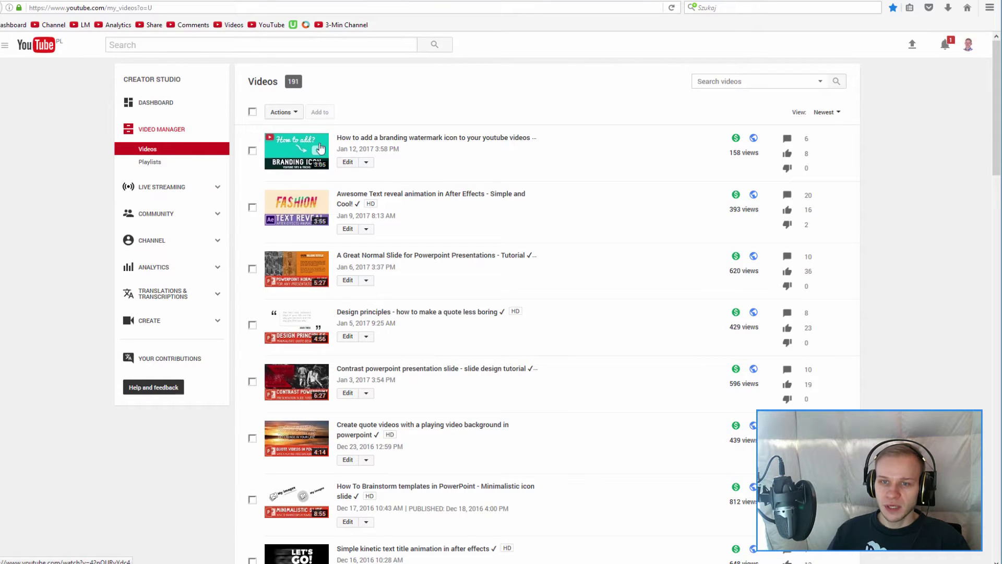
pyautogui.click(367, 163)
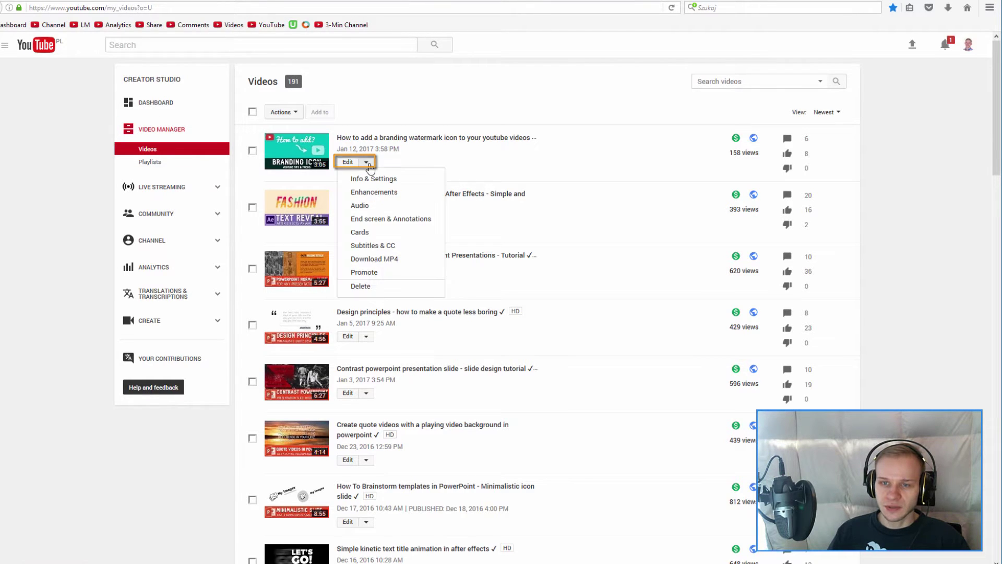
pyautogui.click(382, 222)
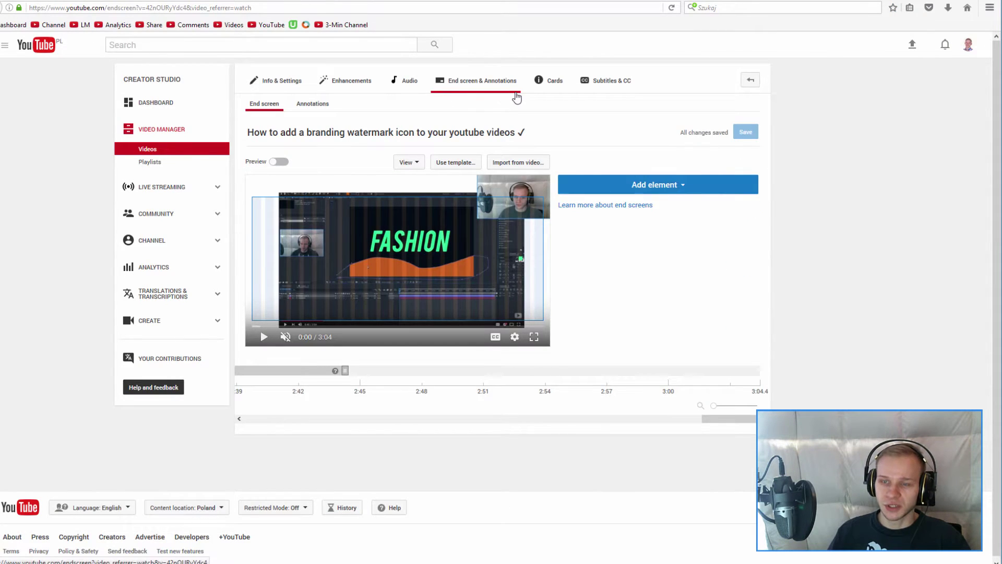
pyautogui.click(514, 93)
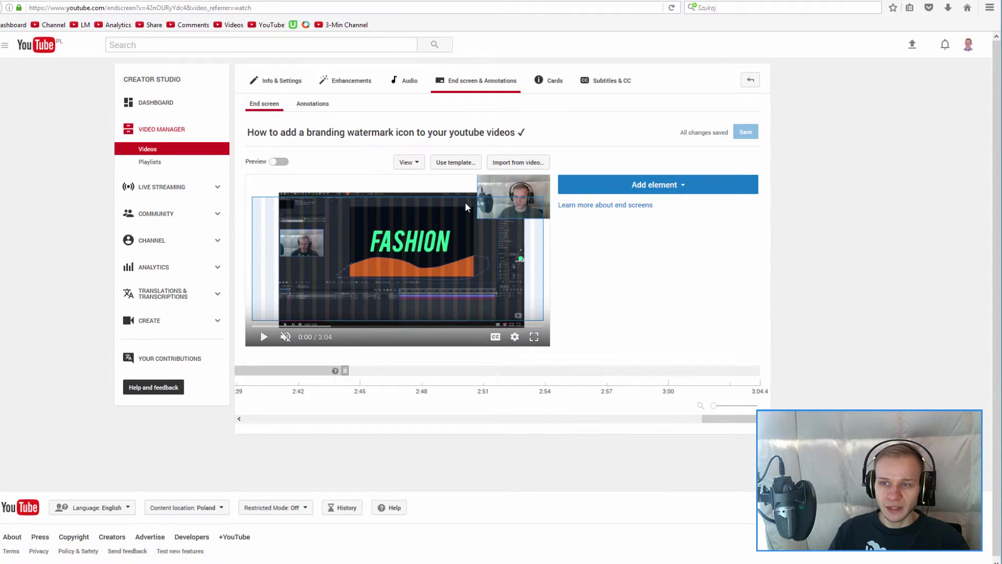
pyautogui.click(669, 193)
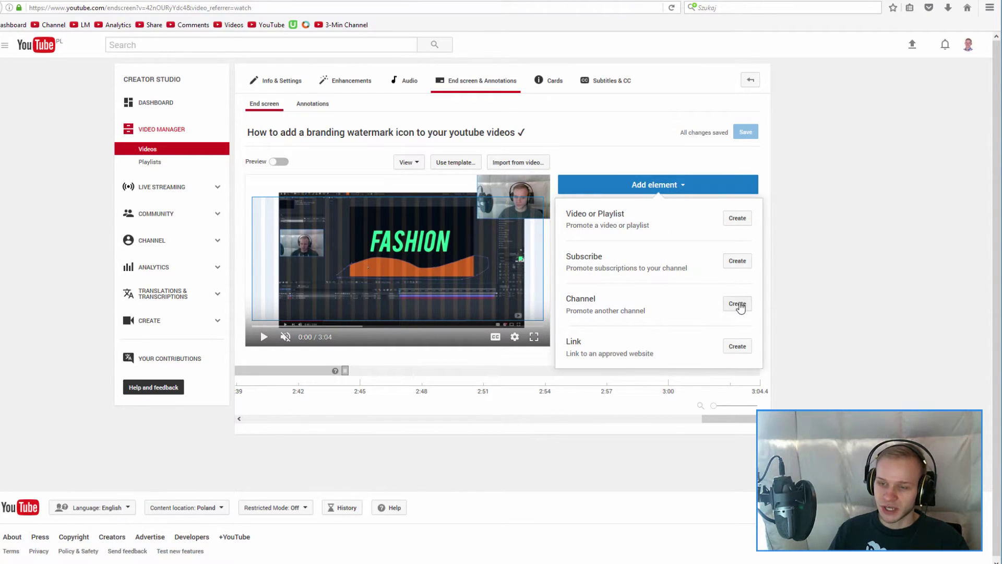
pyautogui.click(737, 349)
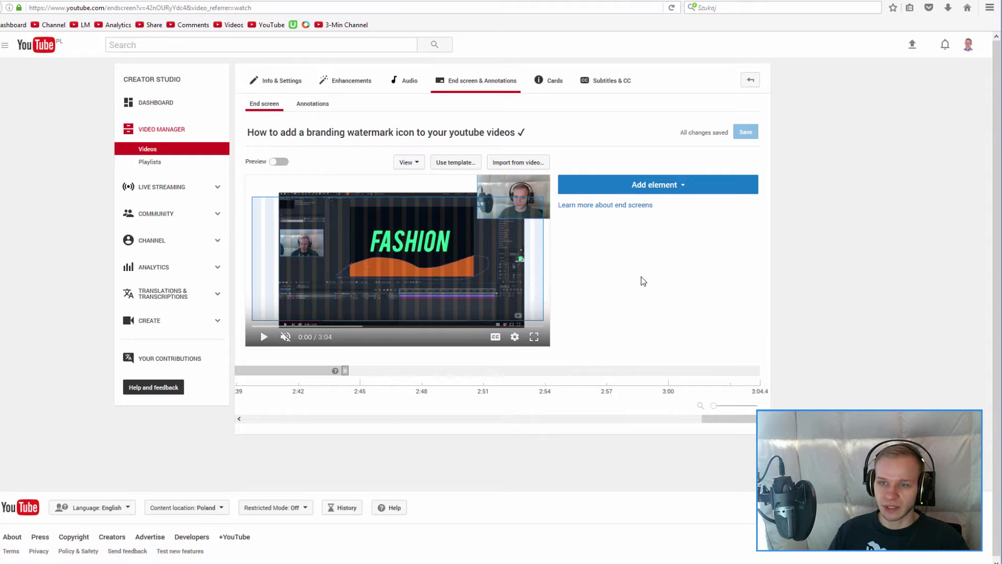
pyautogui.click(458, 162)
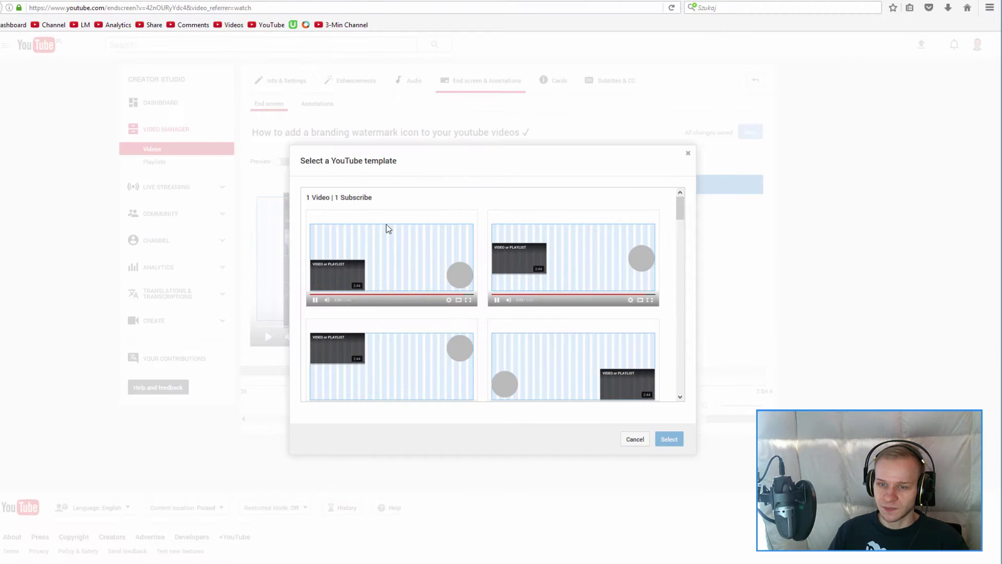
pyautogui.scroll(-3, 415, 271)
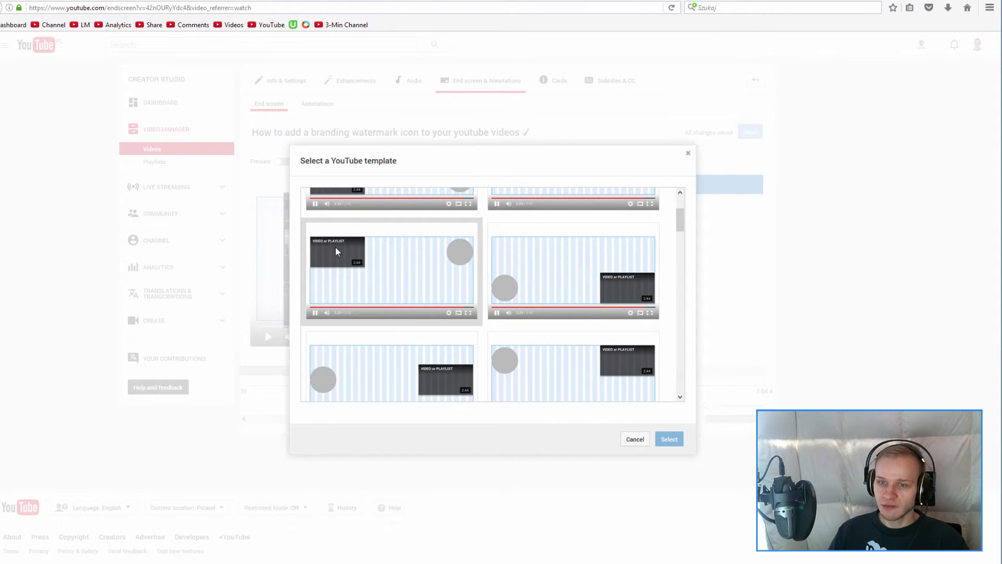
pyautogui.scroll(-2, 531, 276)
pyautogui.click(635, 439)
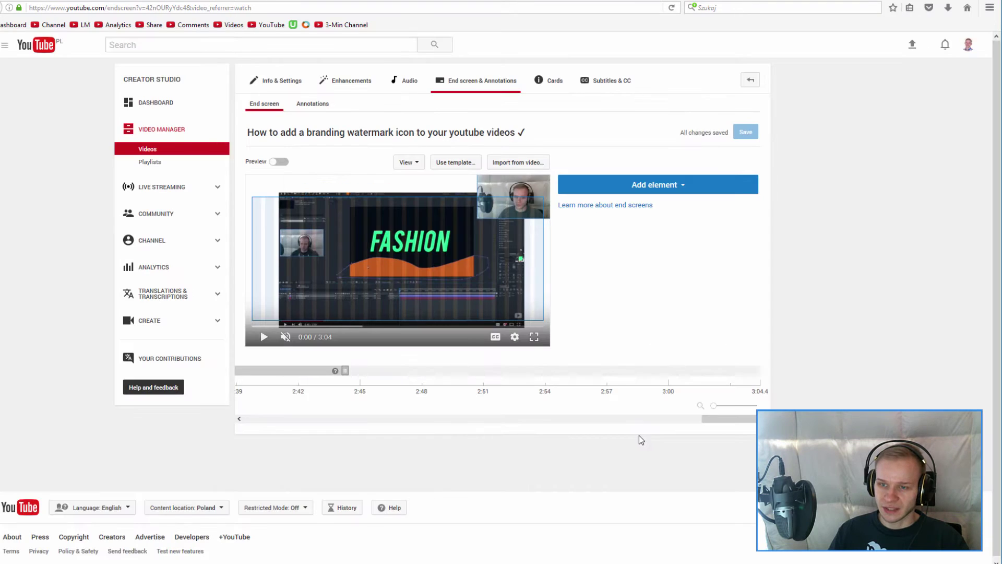
pyautogui.click(519, 162)
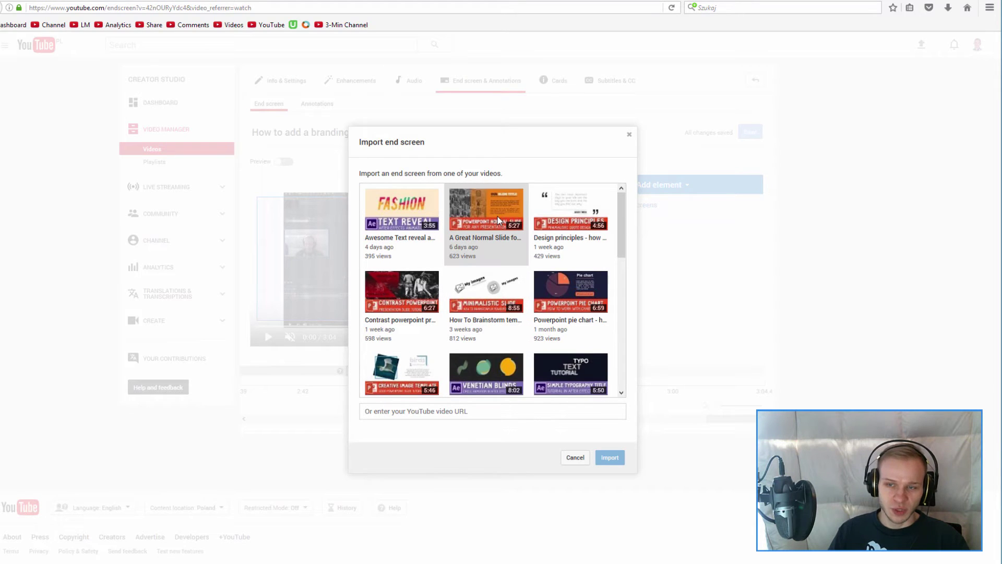
pyautogui.click(575, 458)
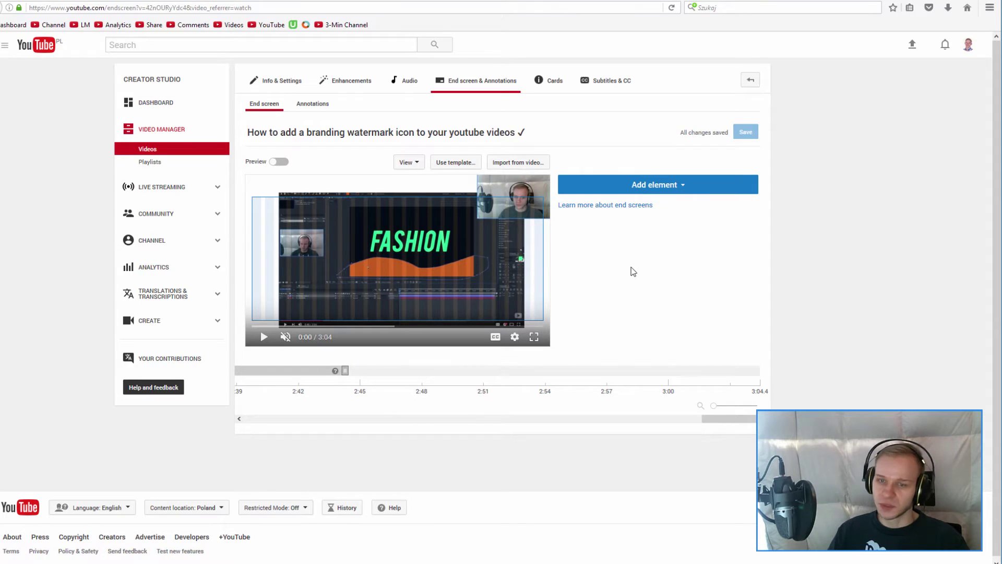
pyautogui.click(674, 185)
# - Add a Subscribe circle starting at 2:53, placed at the lower-right edge of the video
pyautogui.click(737, 262)
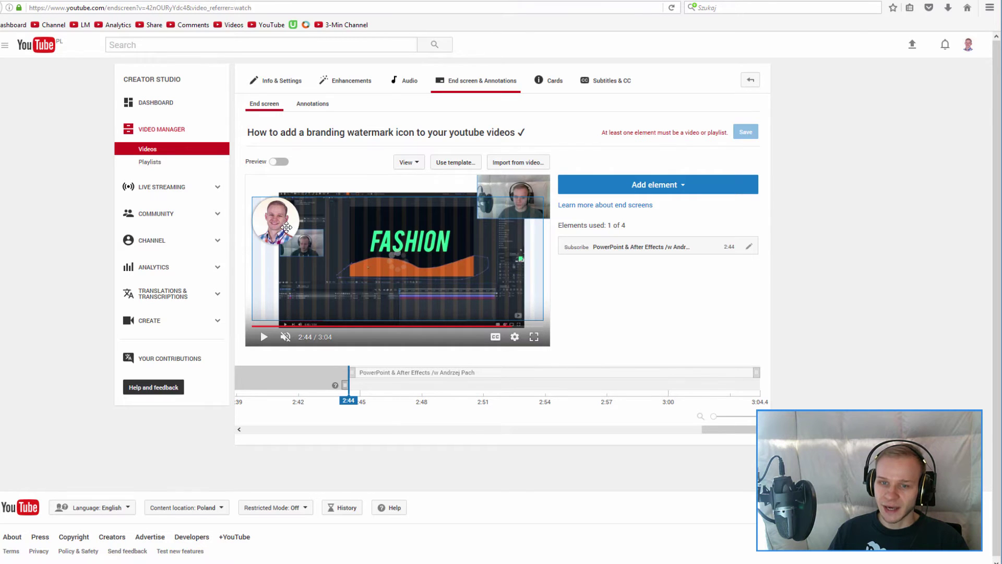
pyautogui.moveTo(295, 227); pyautogui.dragTo(392, 296)
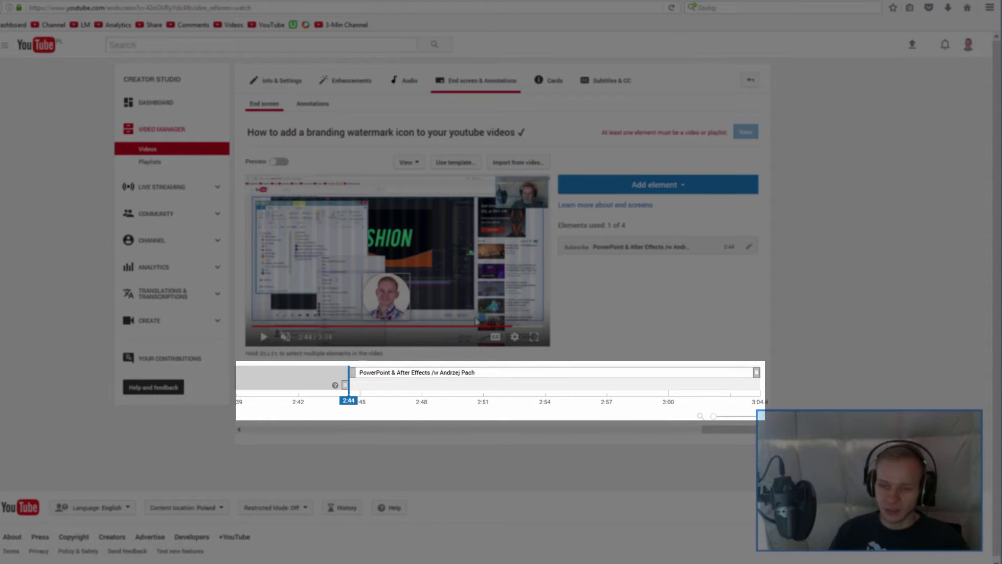
pyautogui.click(522, 326)
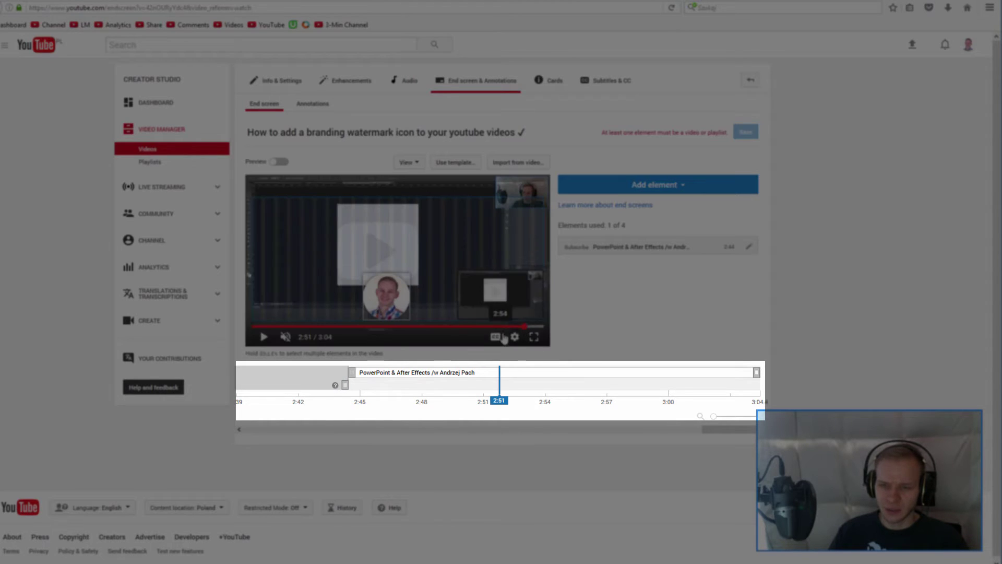
pyautogui.moveTo(349, 373); pyautogui.dragTo(540, 374)
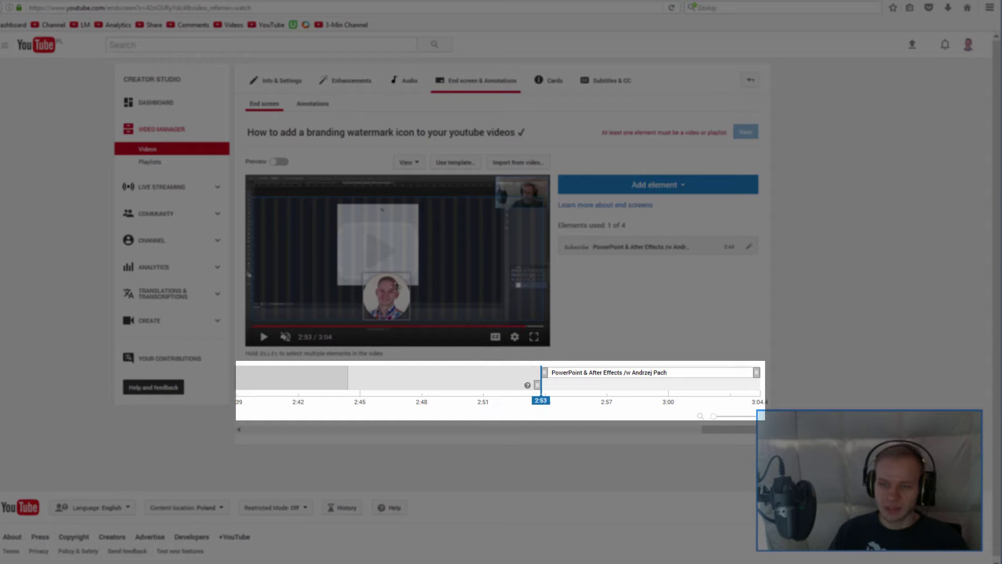
pyautogui.moveTo(397, 285); pyautogui.dragTo(480, 295)
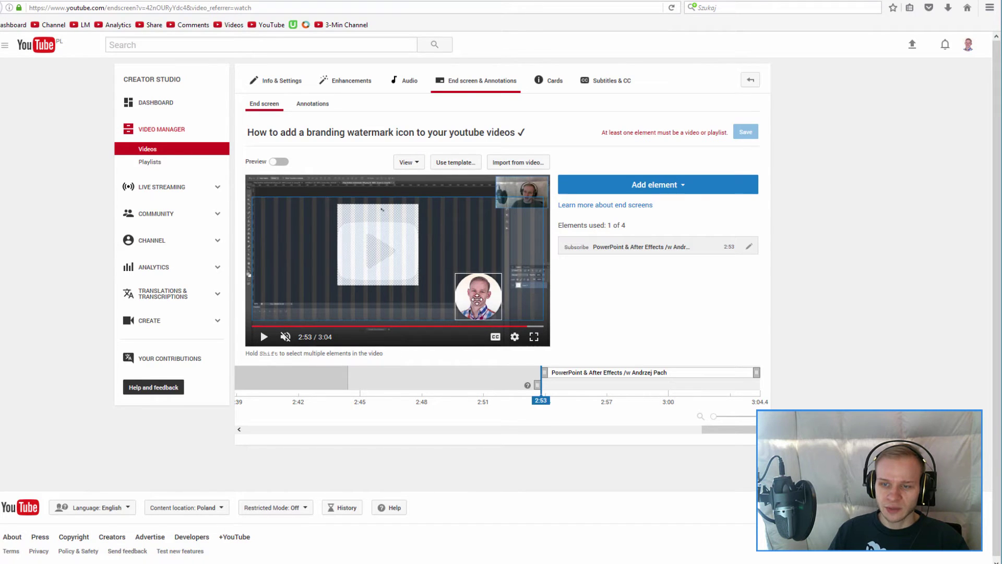
pyautogui.moveTo(477, 299); pyautogui.dragTo(520, 297)
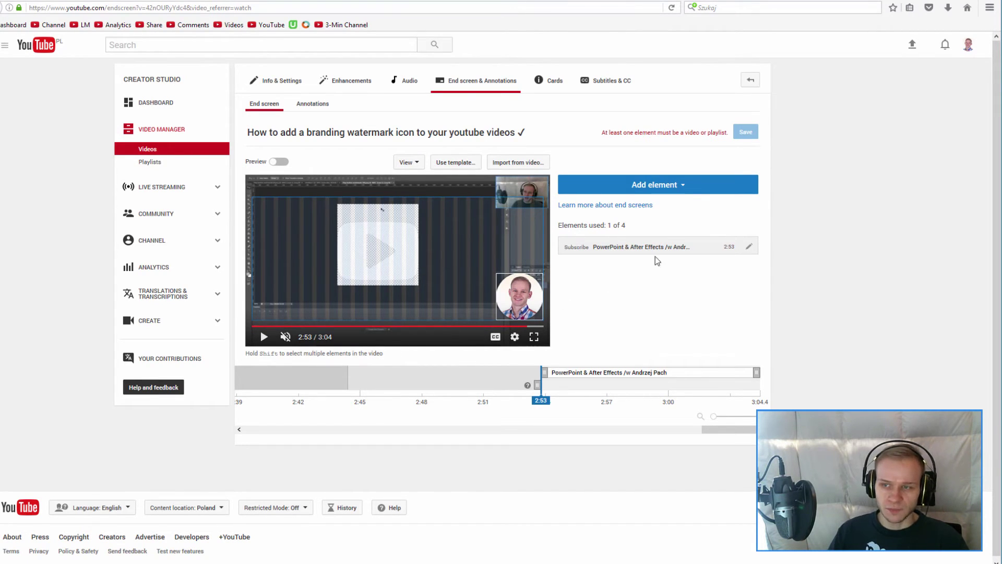
# - Add a 'Best for viewer' video element to the end screen
pyautogui.click(681, 187)
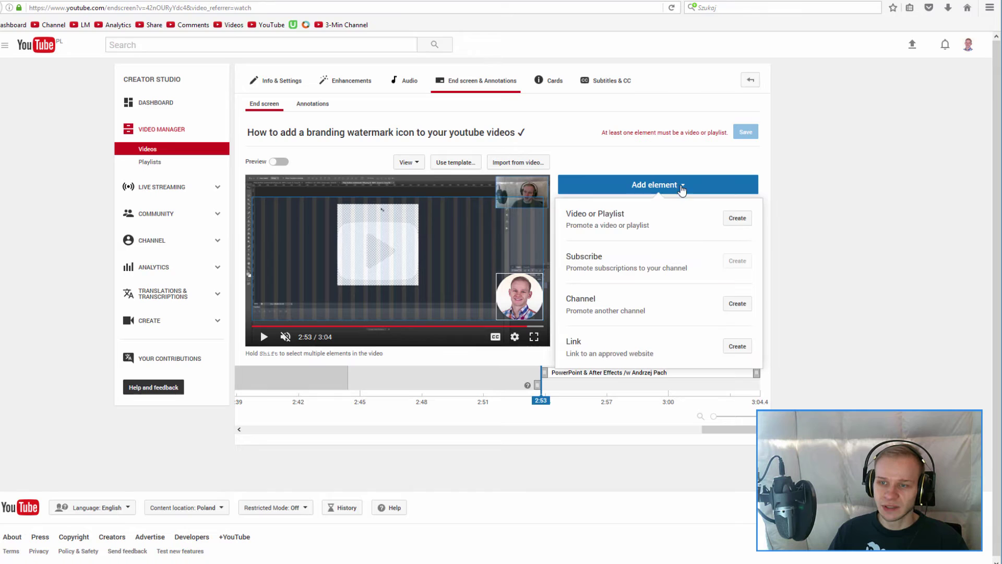
pyautogui.click(731, 222)
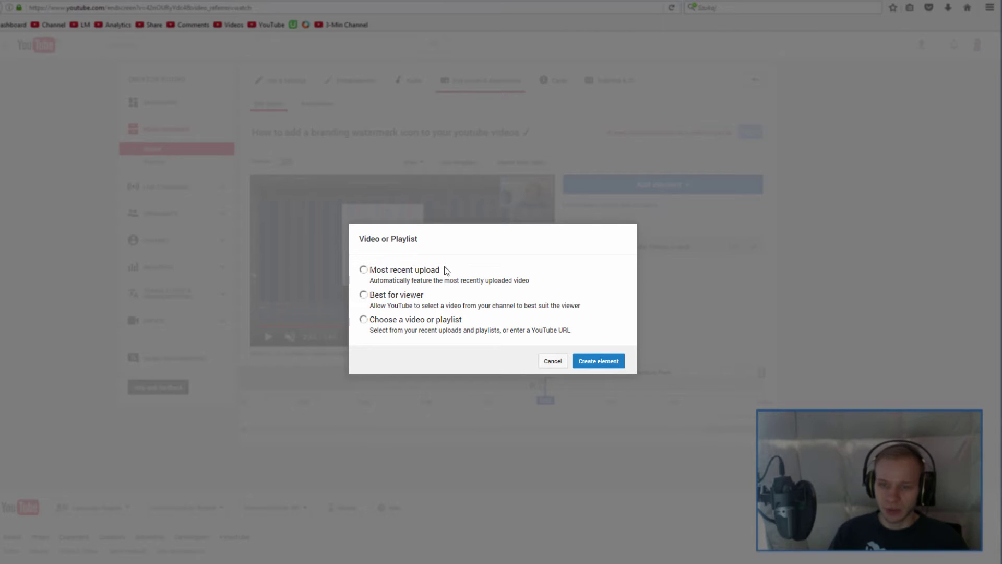
pyautogui.click(364, 295)
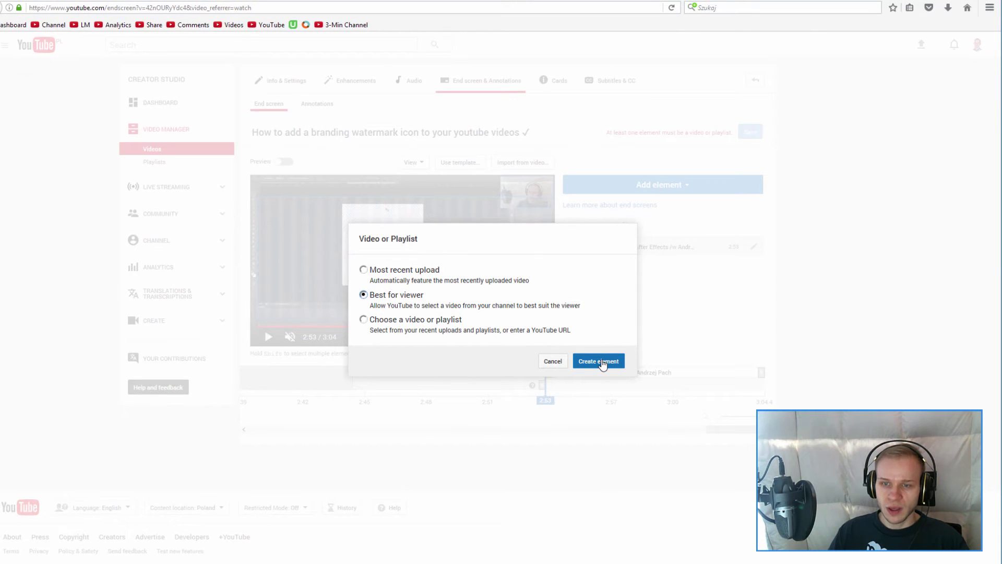
pyautogui.click(601, 361)
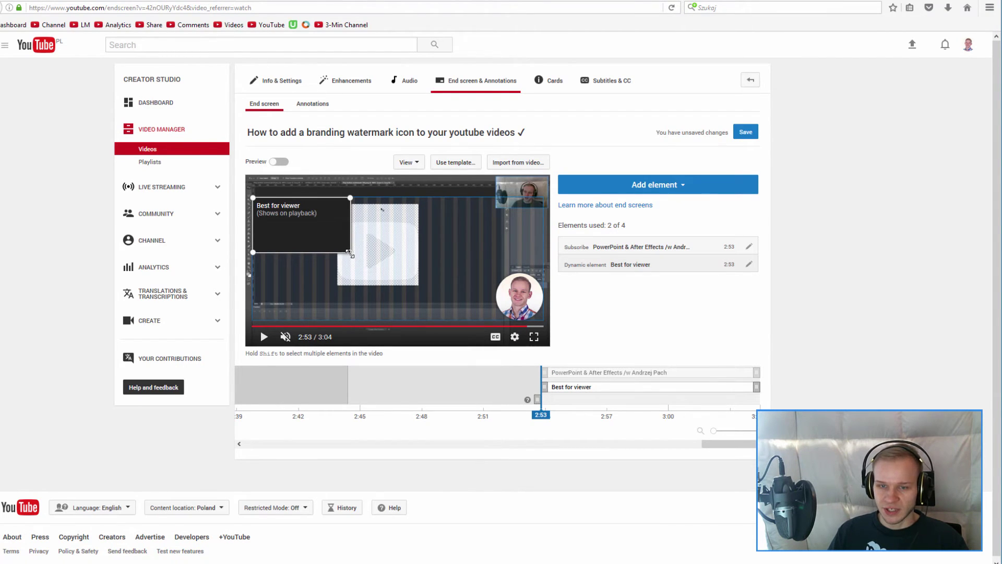
# - Enlarge Best for viewer at top centre, centre the Subscribe circle below it, and save
pyautogui.moveTo(351, 254); pyautogui.dragTo(372, 266)
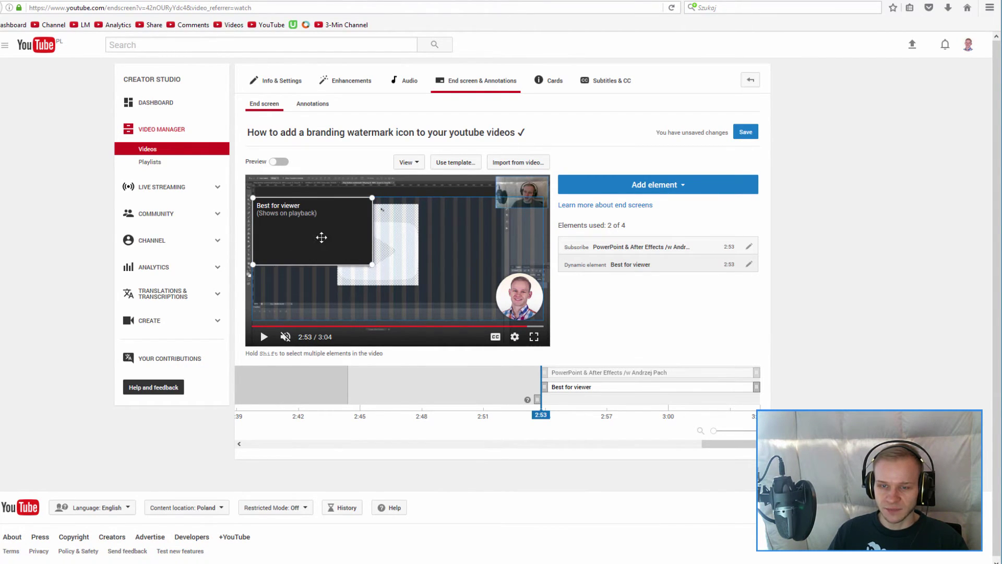
pyautogui.moveTo(322, 237); pyautogui.dragTo(389, 237)
pyautogui.click(525, 298)
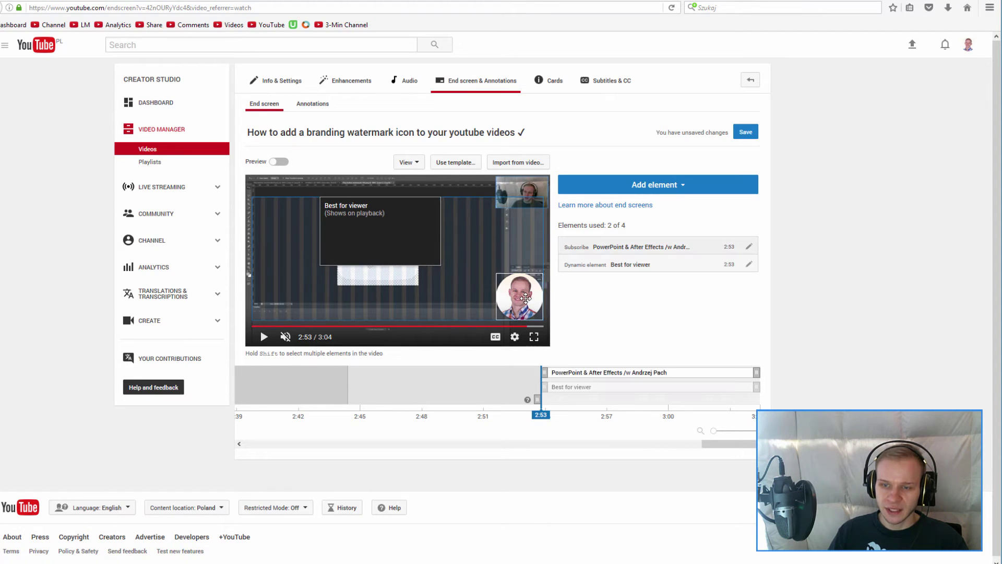
pyautogui.moveTo(526, 298); pyautogui.dragTo(398, 291)
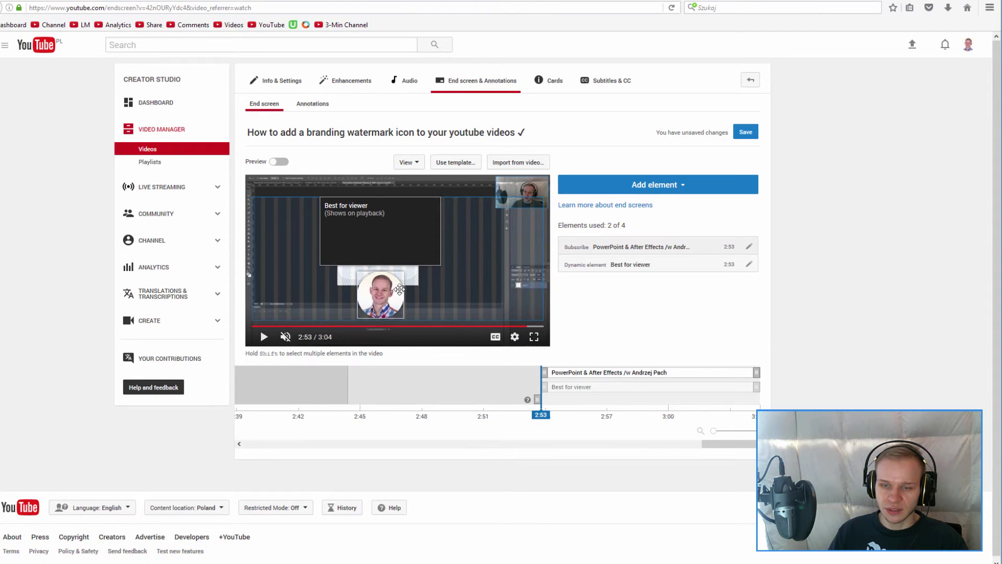
pyautogui.click(746, 132)
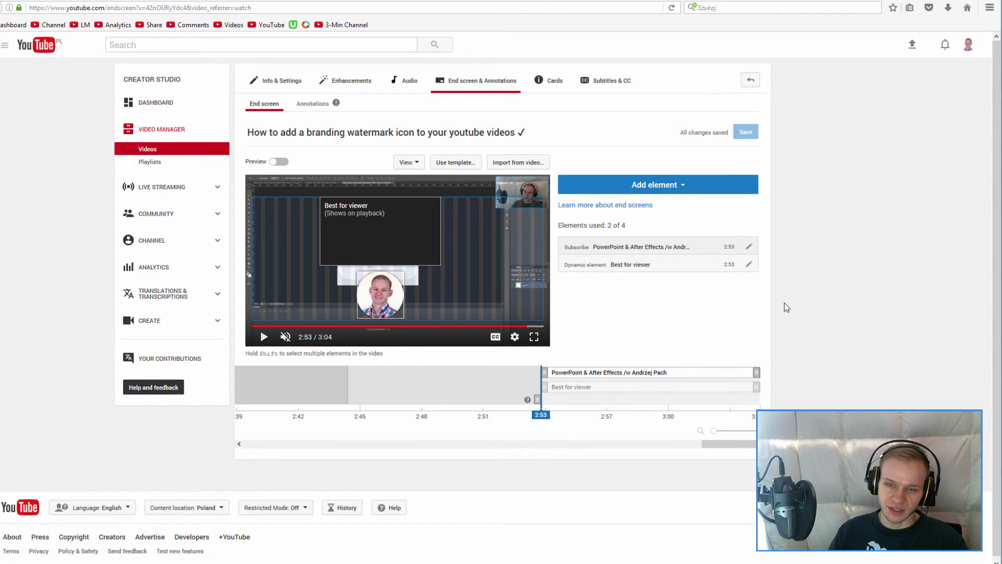
pyautogui.hotkey('alt', 'Left')
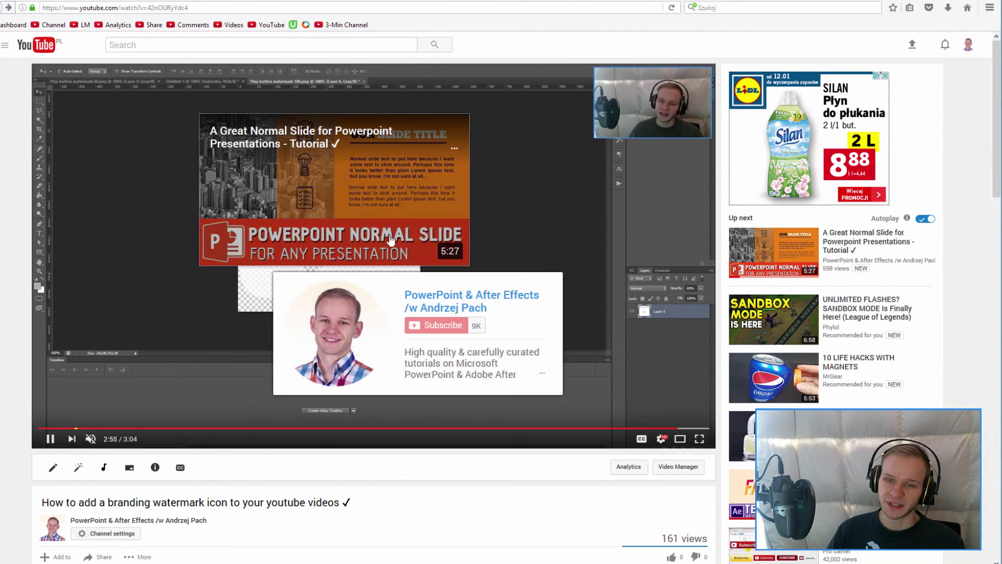
pyautogui.click(156, 308)
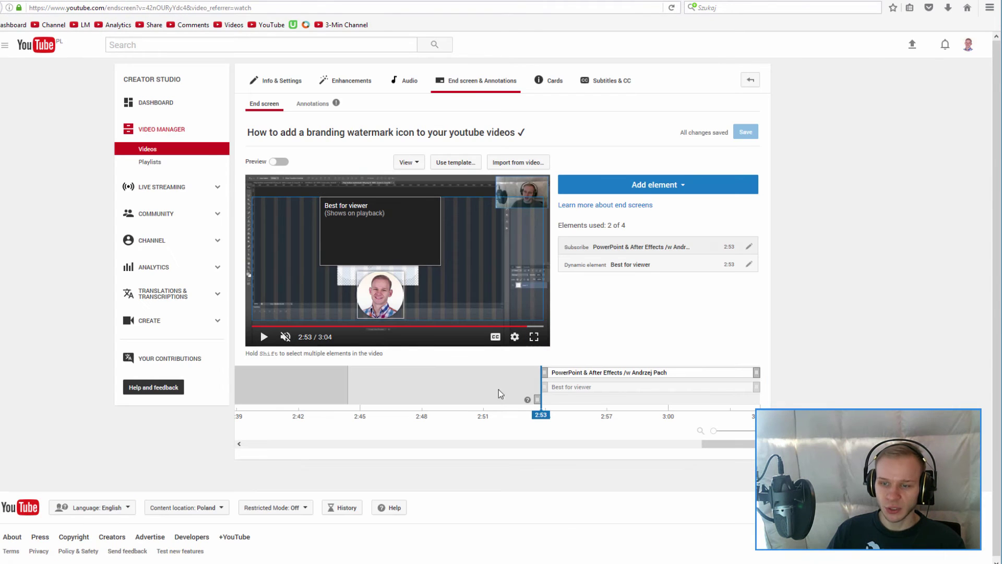
# - Delay the Best for viewer element's start to 2:55, preview the end screen, and save
pyautogui.moveTo(548, 391)
pyautogui.mouseDown()
pyautogui.moveTo(574, 388)
pyautogui.moveTo(539, 382)
pyautogui.mouseUp()
pyautogui.click(280, 162)
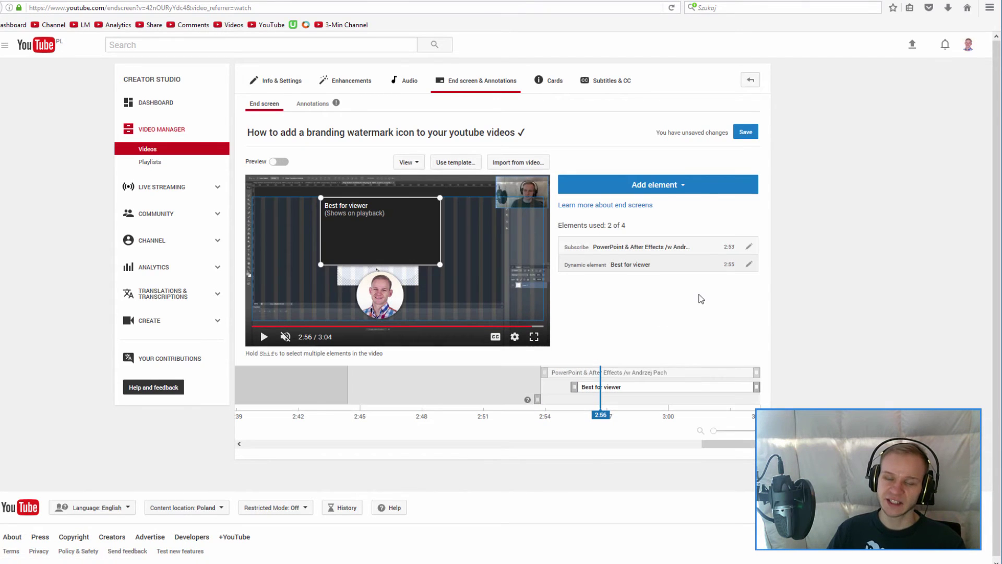
pyautogui.click(745, 132)
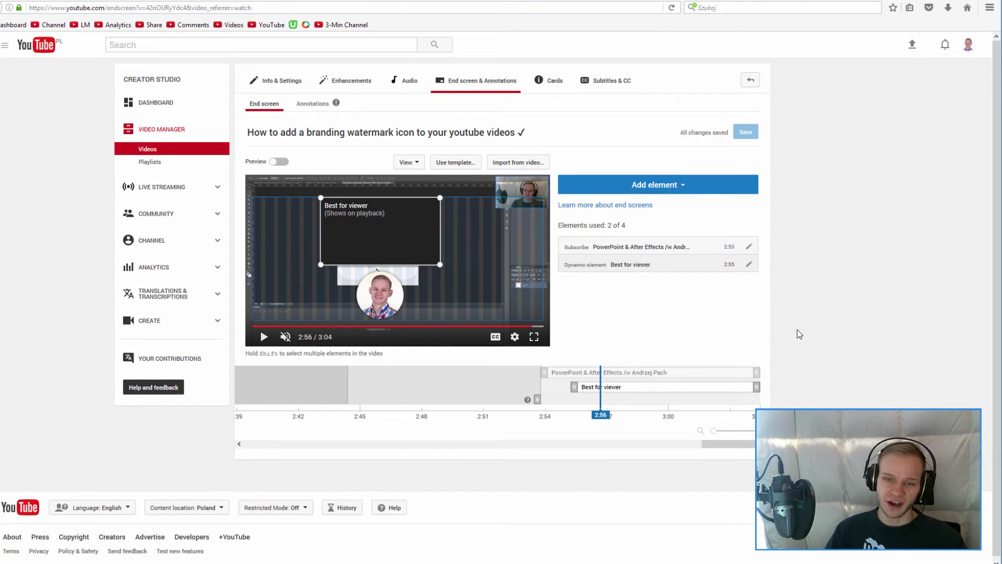